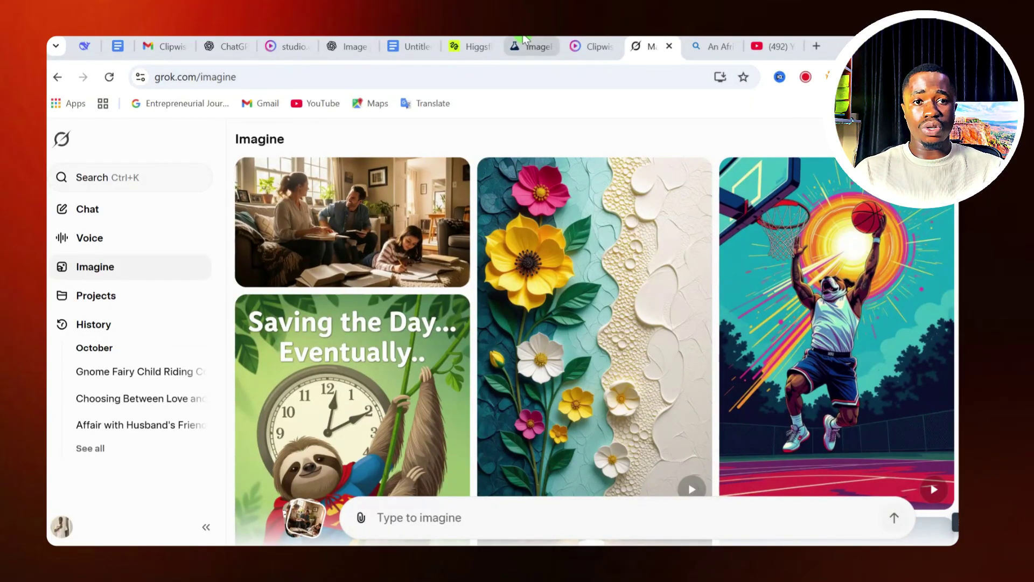
# Download the ImageFX image of the woman pounding yam in a mortar (prompt 8 of 11) as a JPG
pyautogui.click(533, 46)
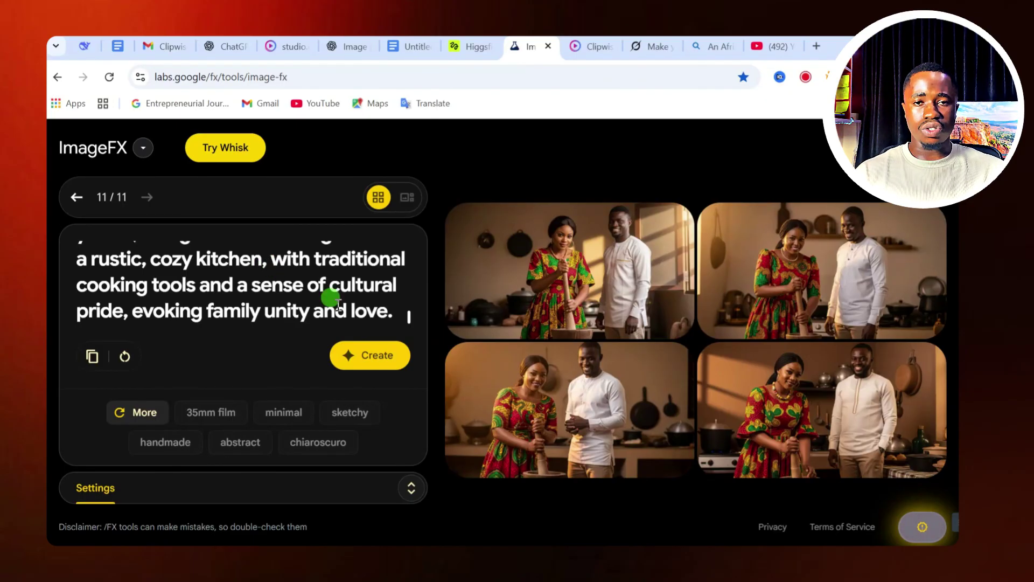
pyautogui.moveTo(526, 304)
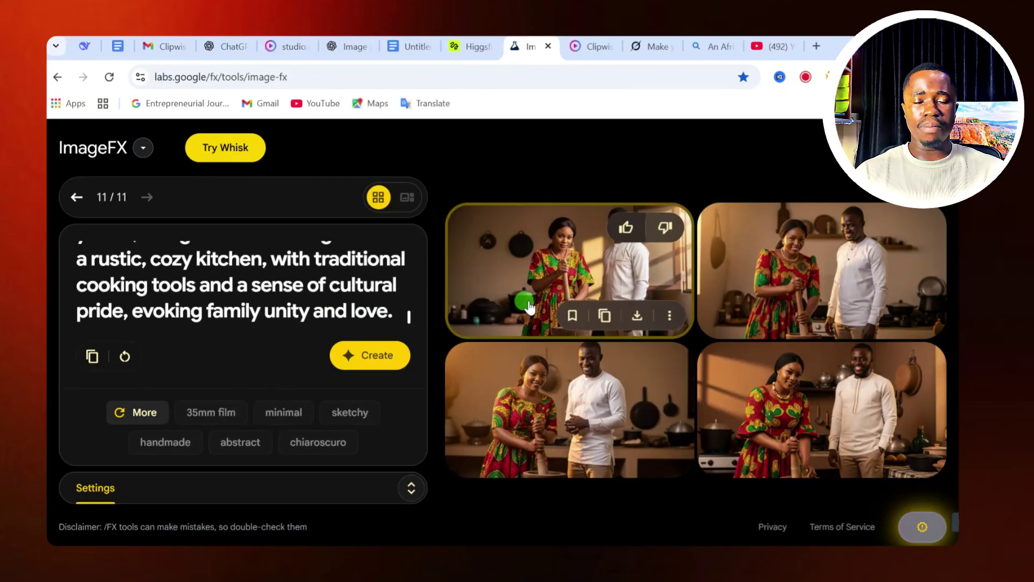
pyautogui.click(544, 263)
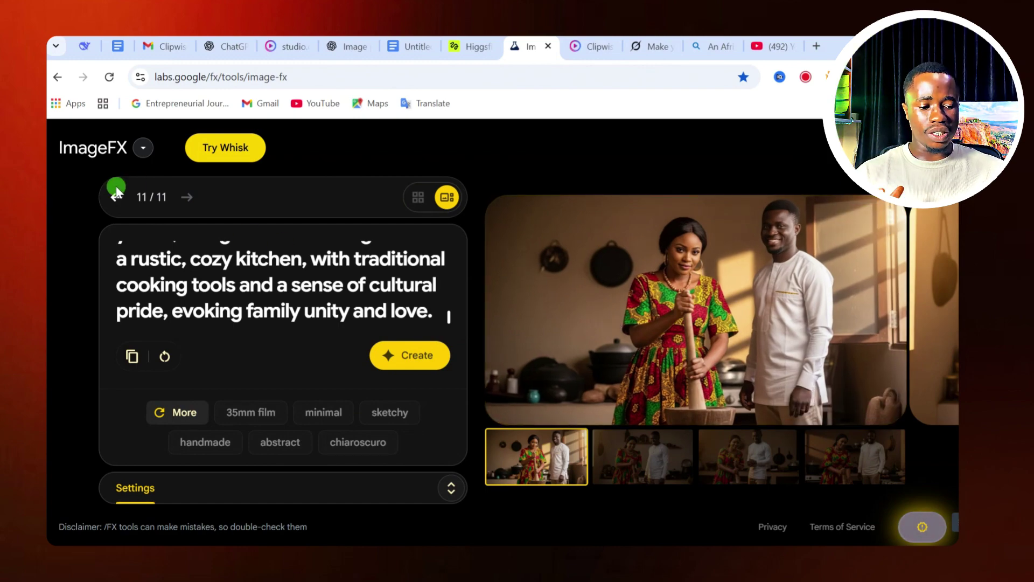
pyautogui.click(115, 198)
pyautogui.click(114, 197)
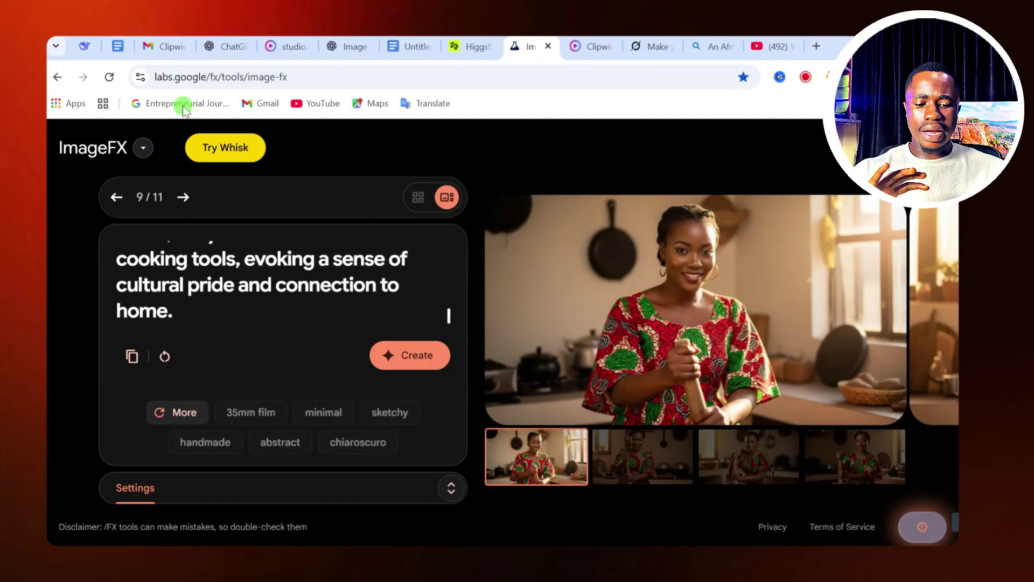
pyautogui.click(117, 198)
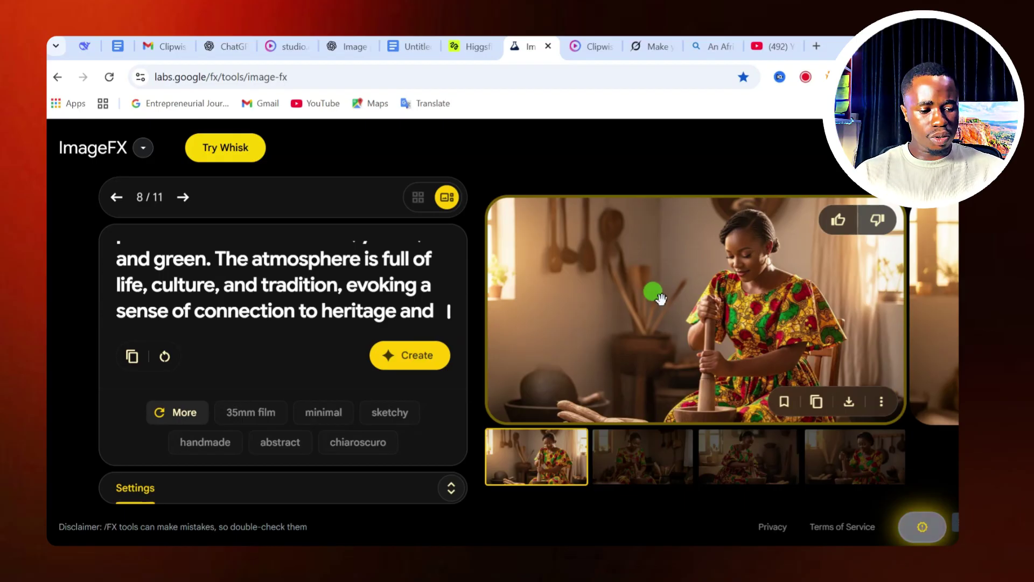
pyautogui.click(853, 416)
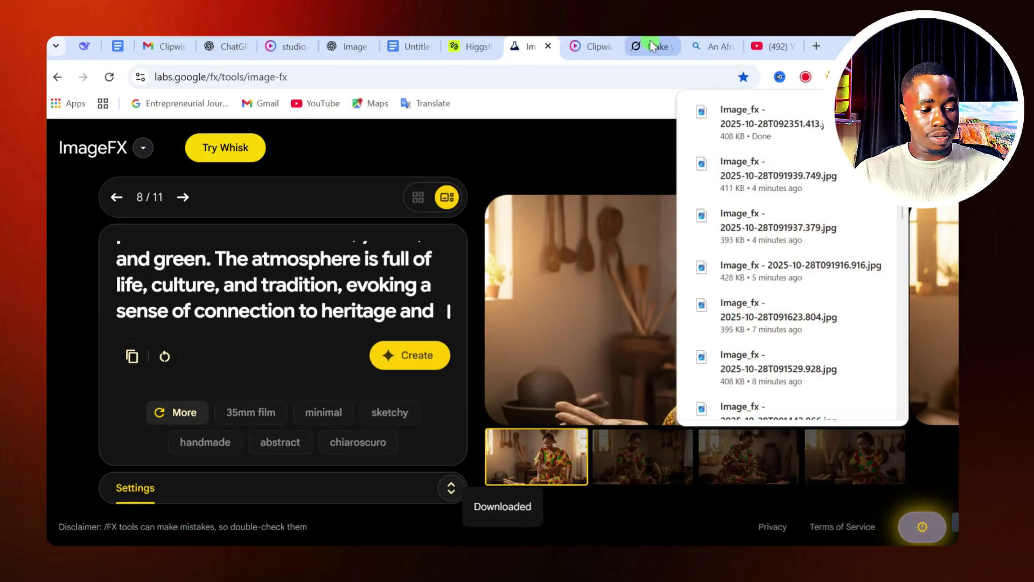
pyautogui.click(653, 46)
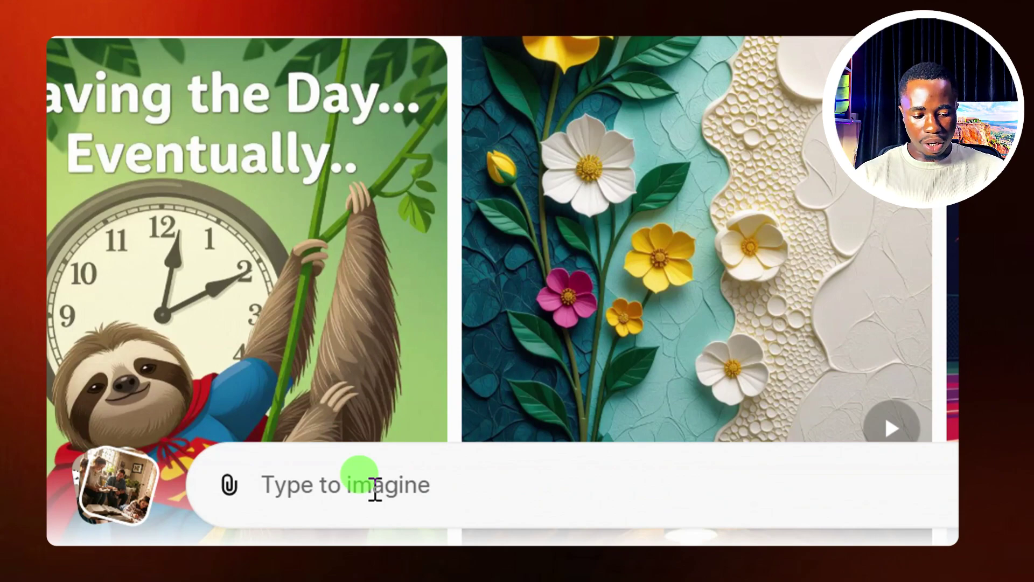
# Upload the downloaded Image_fx yam-pounding picture from the computer to Grok Imagine
pyautogui.click(227, 488)
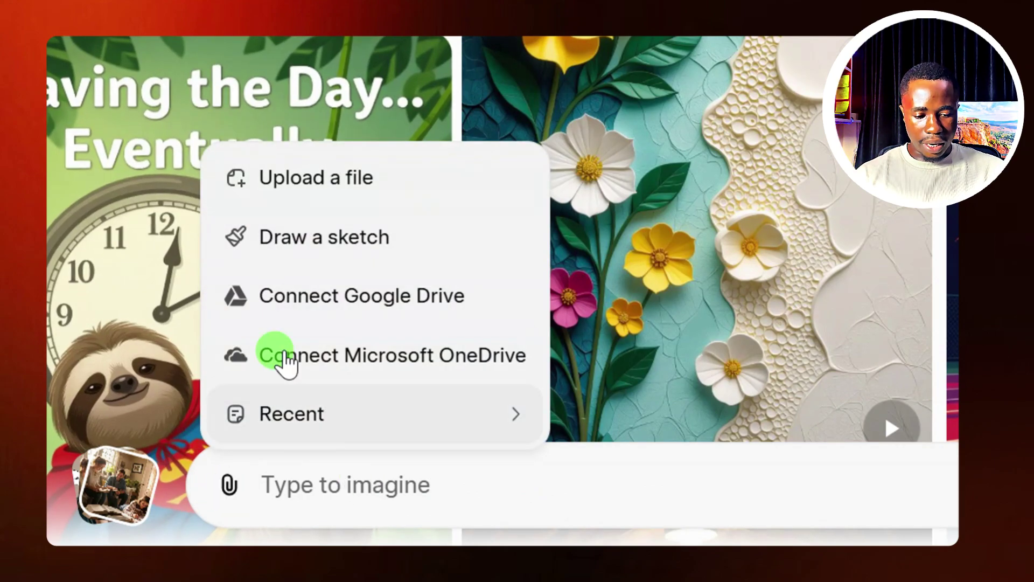
pyautogui.click(310, 178)
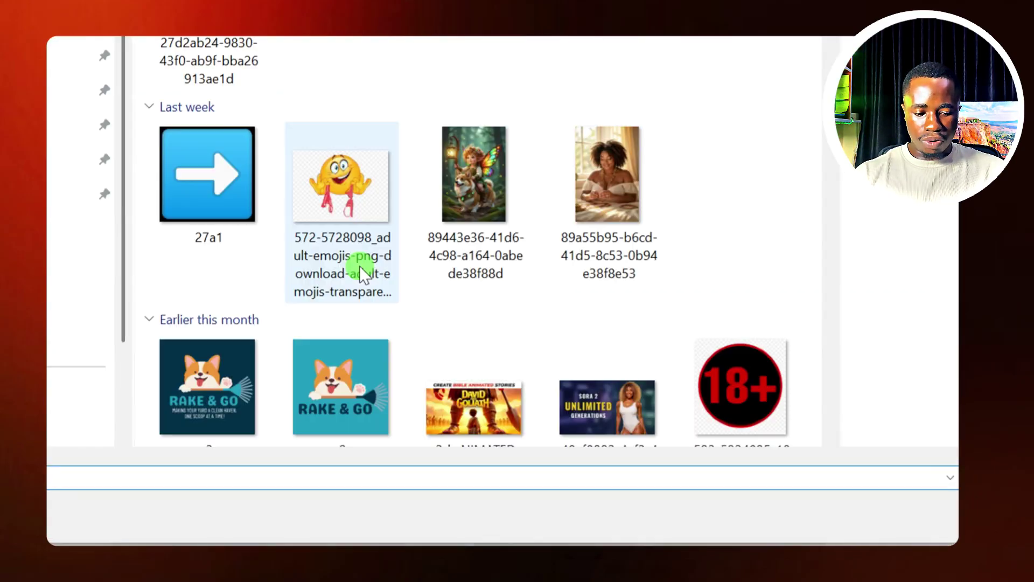
pyautogui.scroll(5, 359, 266)
pyautogui.click(360, 266)
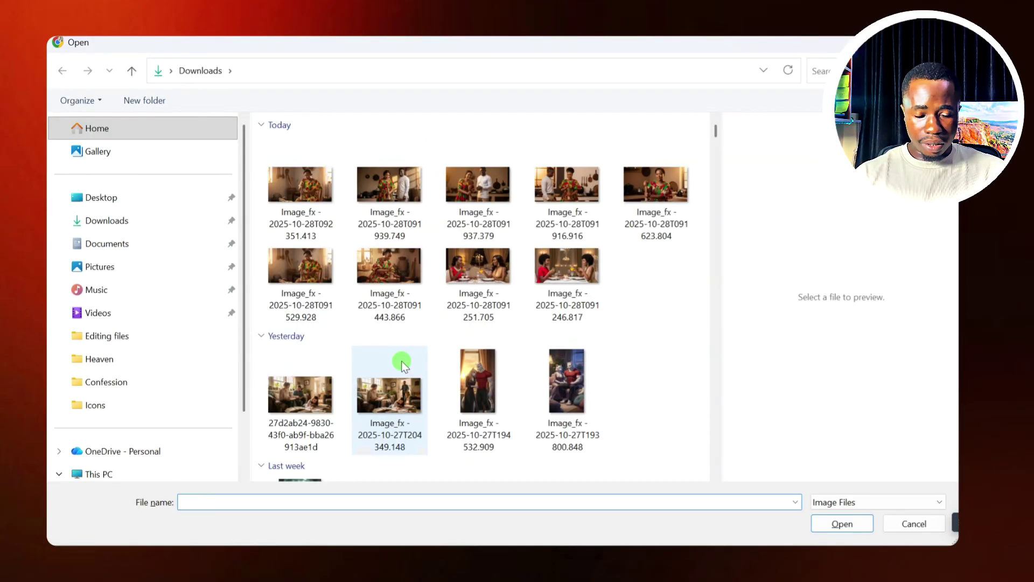
pyautogui.doubleClick(402, 361)
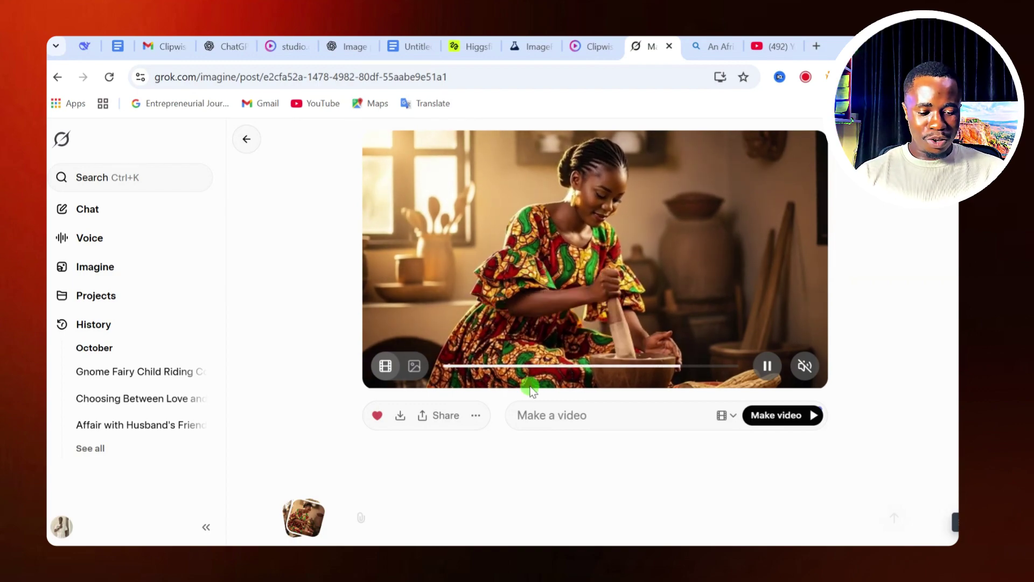
# Unmute the mortar-and-pestle video, then pause and resume its playback
pyautogui.click(802, 368)
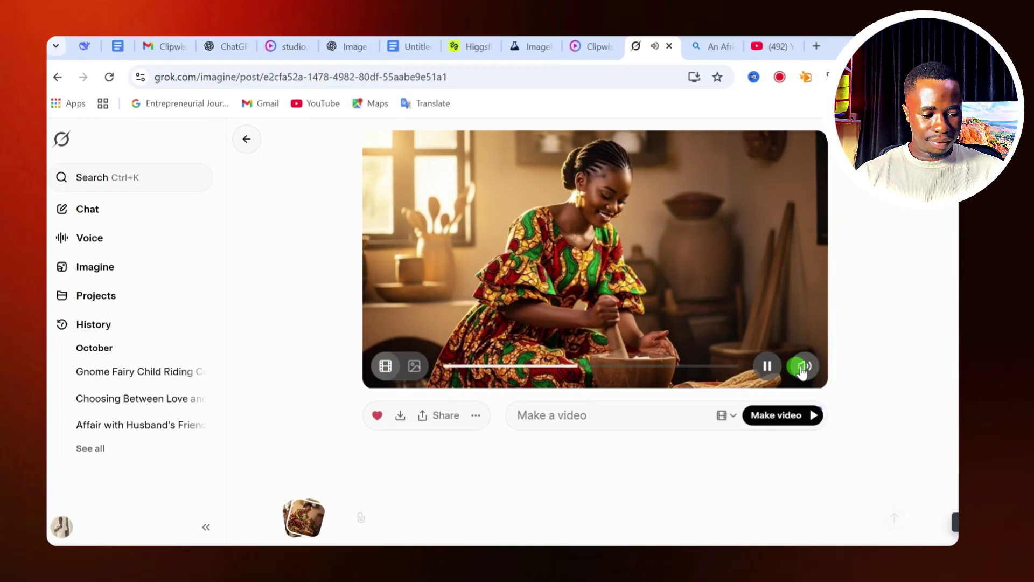
pyautogui.click(765, 369)
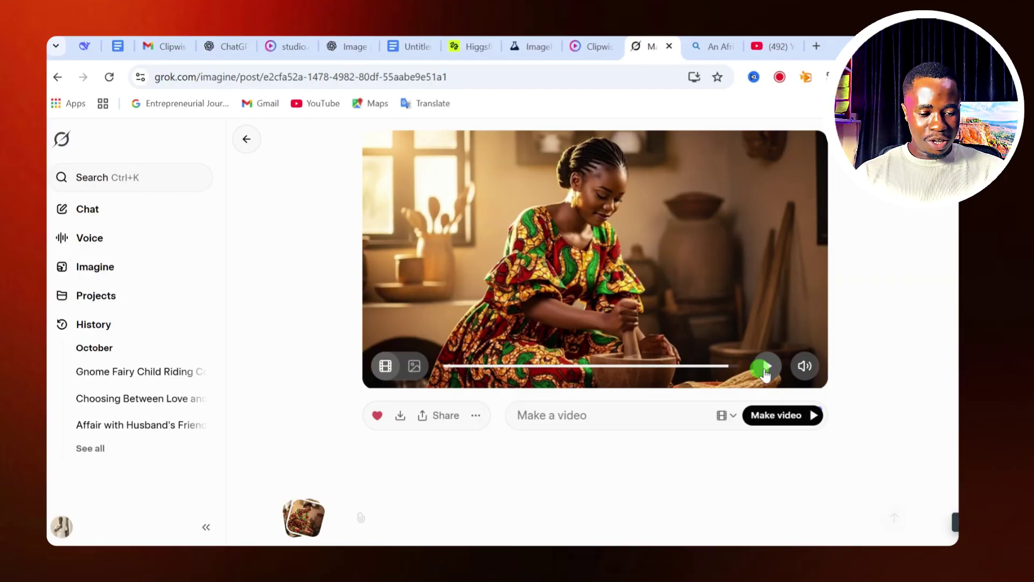
pyautogui.click(765, 369)
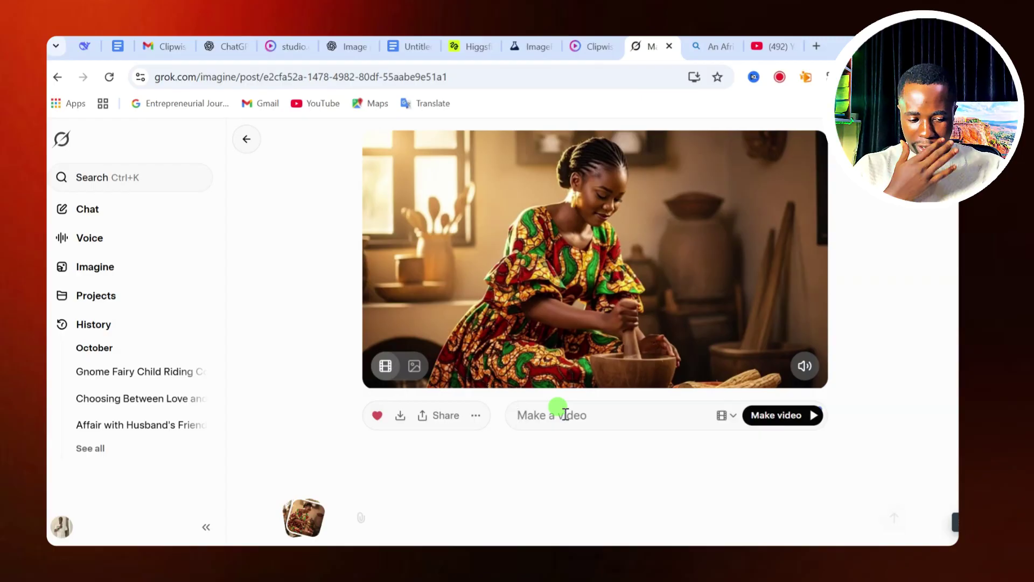
# Generate a video where she says "Before my husband comes back from work, let me quickly prepare pounded yam", then preview it
pyautogui.write('She says "Before my husband comes back from work, let me quickly prepare pounded yam for him"')
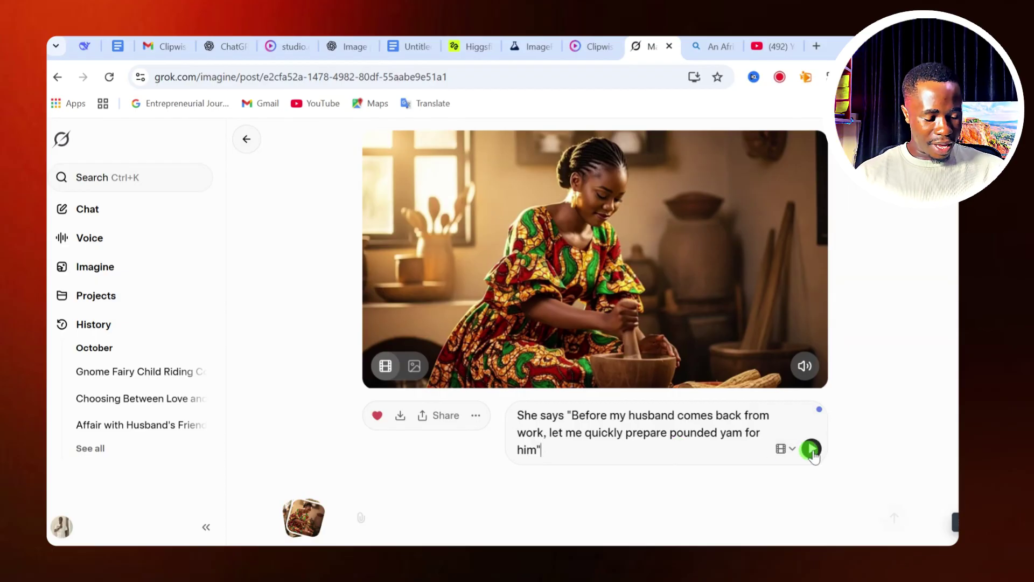
pyautogui.click(812, 449)
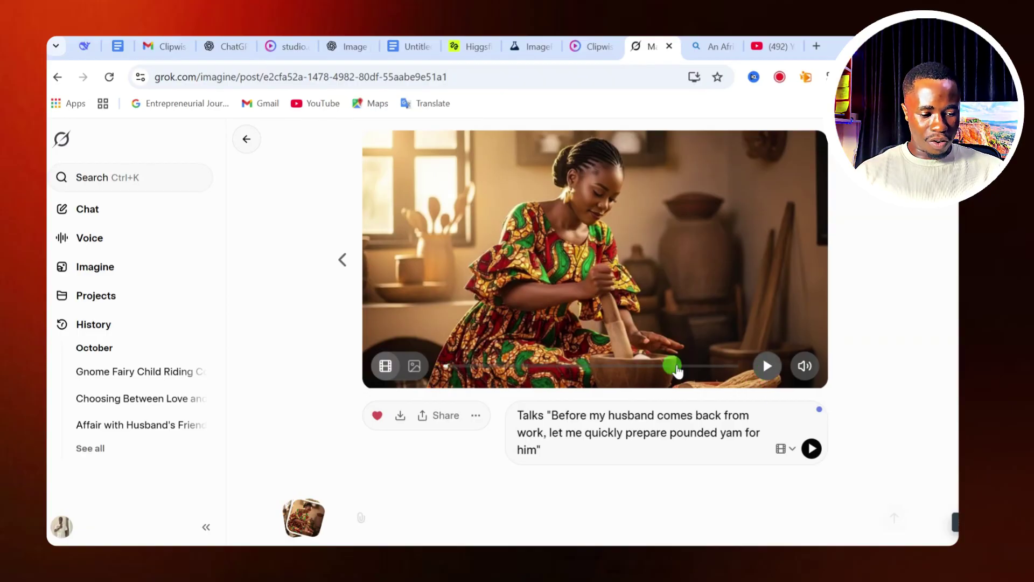
pyautogui.click(768, 368)
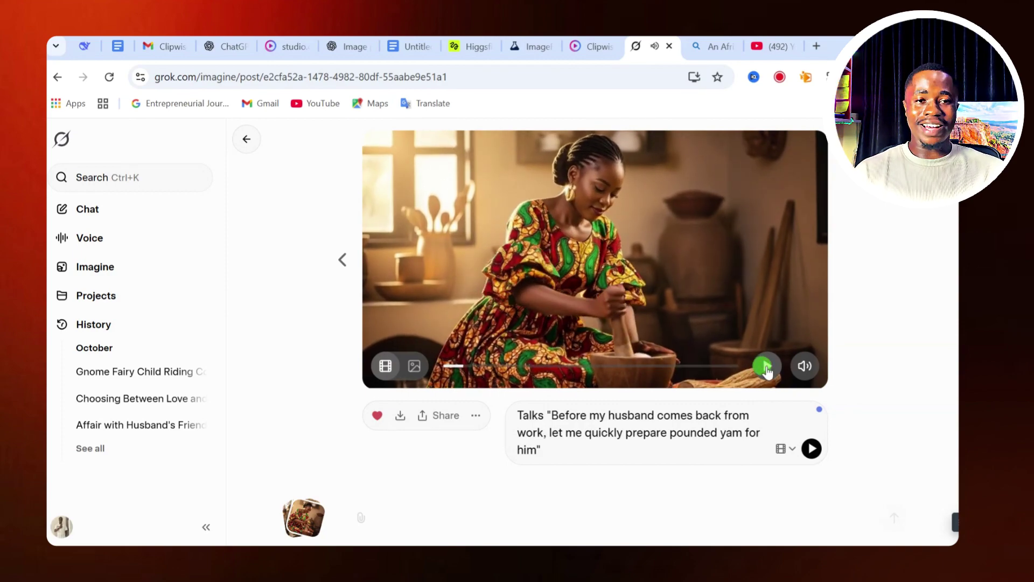
pyautogui.click(765, 368)
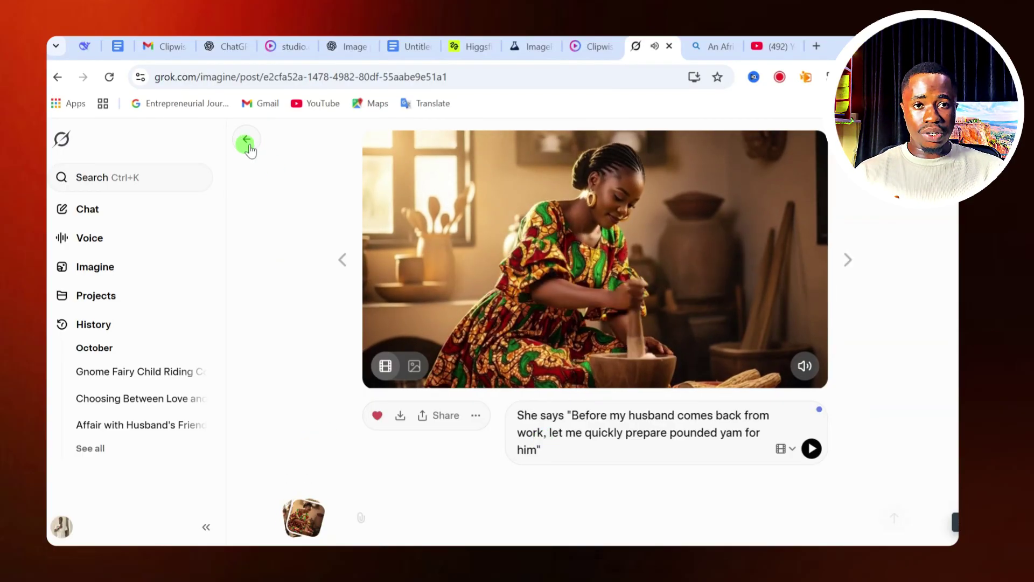
# From the Imagine gallery, upload the toasting image Image_fx - 2025-10-28T091251.705
pyautogui.click(247, 141)
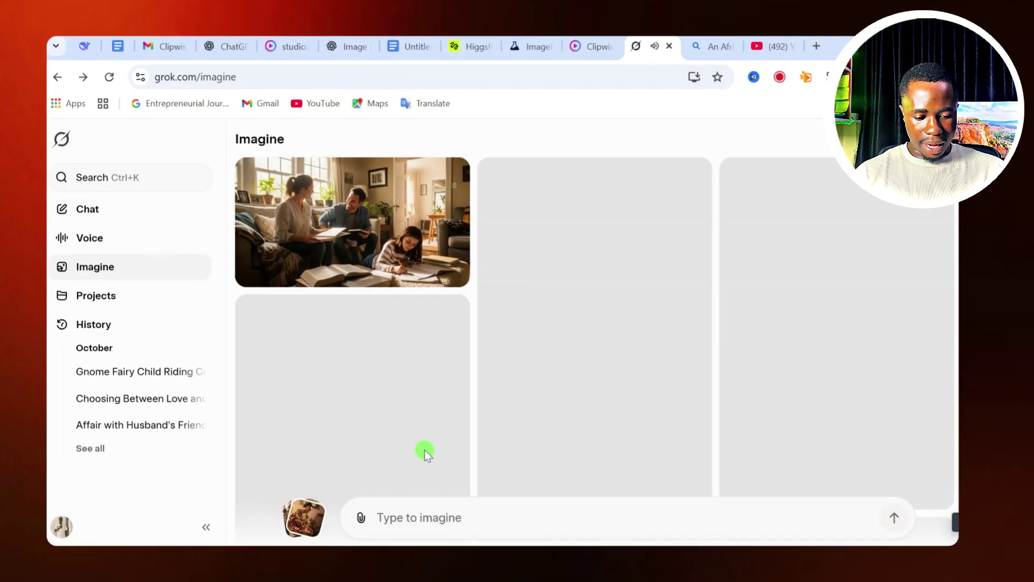
pyautogui.click(361, 518)
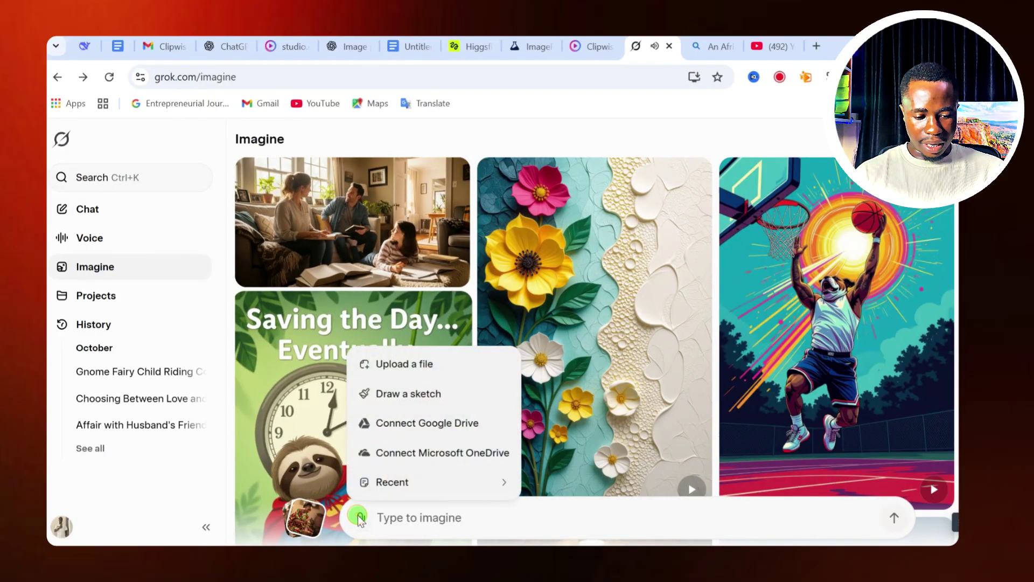
pyautogui.click(401, 363)
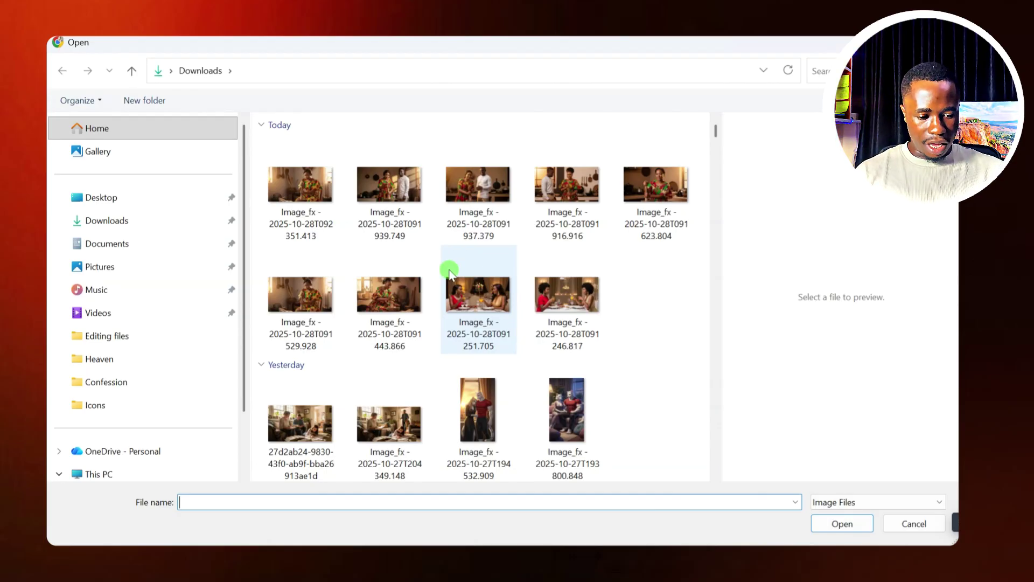
pyautogui.click(492, 317)
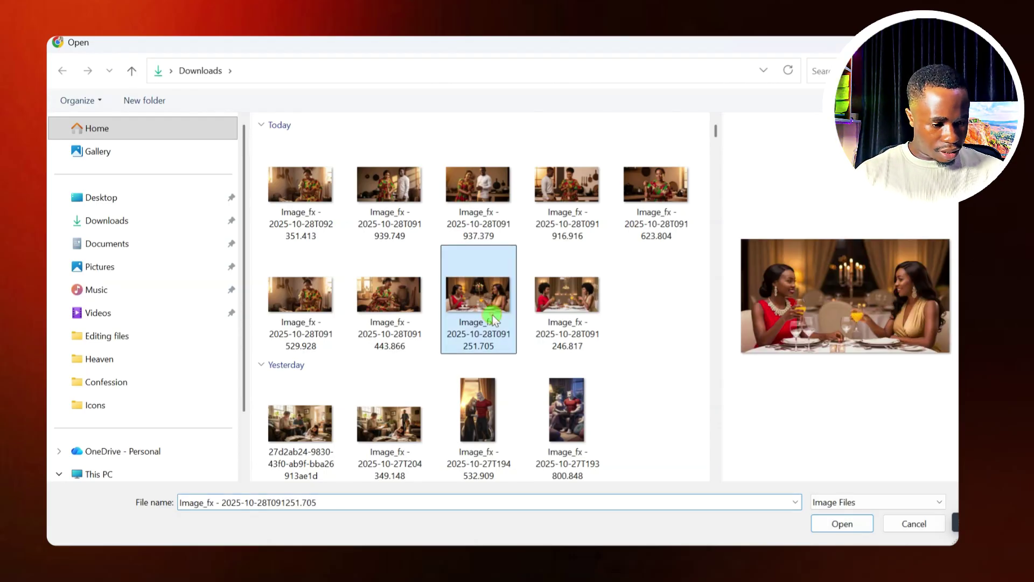
pyautogui.click(560, 291)
pyautogui.click(468, 299)
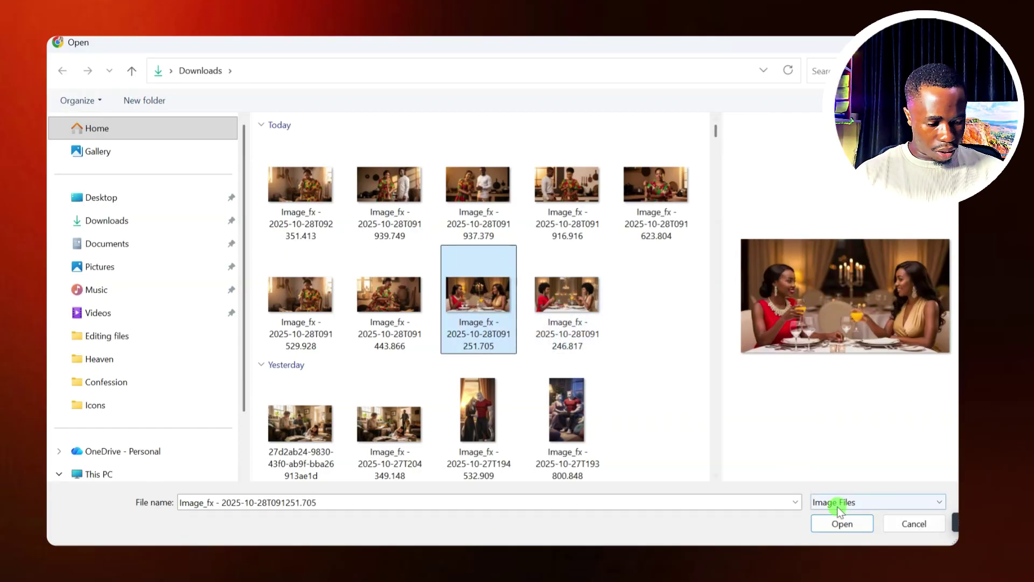
pyautogui.click(828, 524)
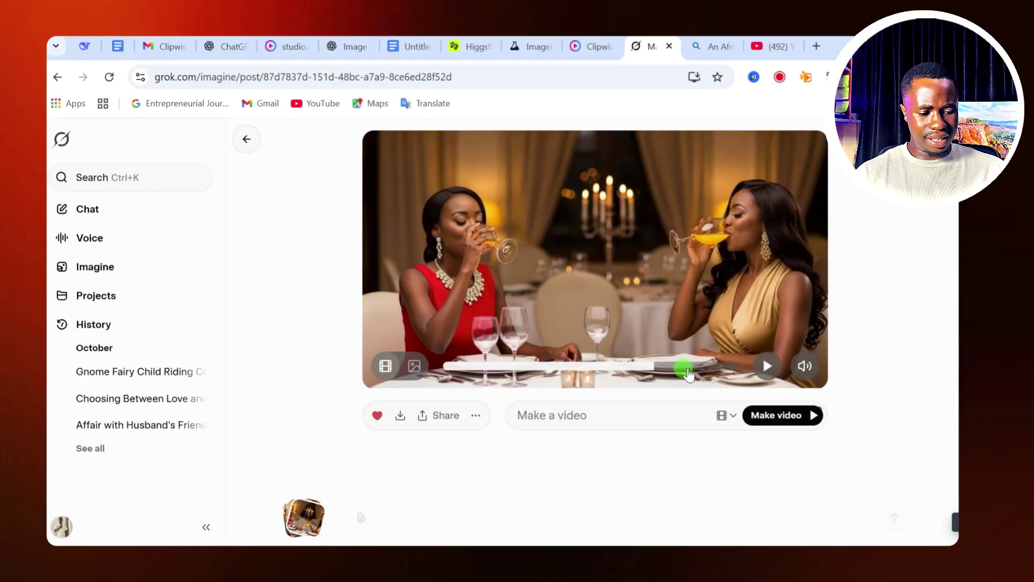
# Play the auto-generated toasting clip and download it as an .mp4 video
pyautogui.click(644, 367)
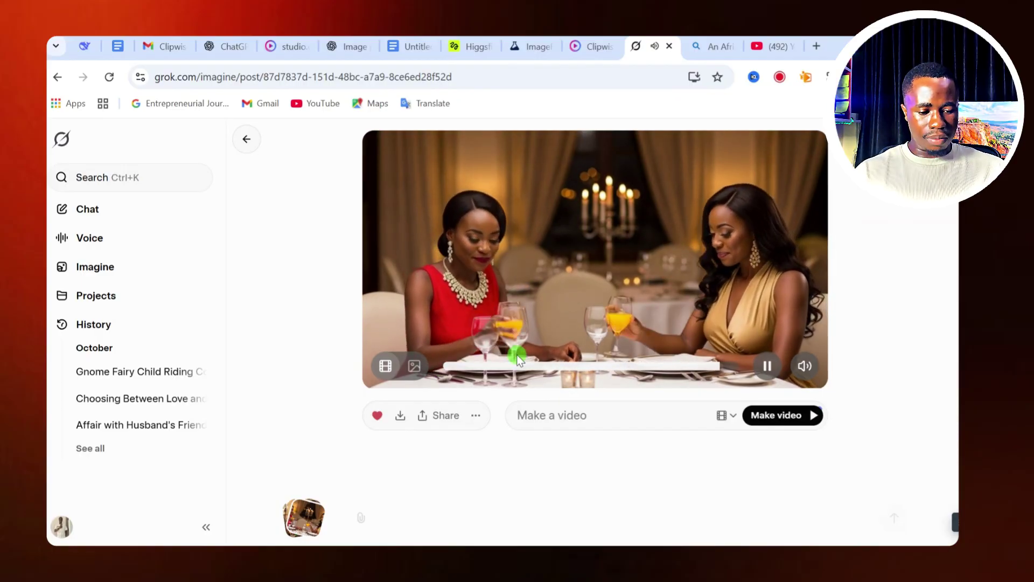
pyautogui.click(765, 366)
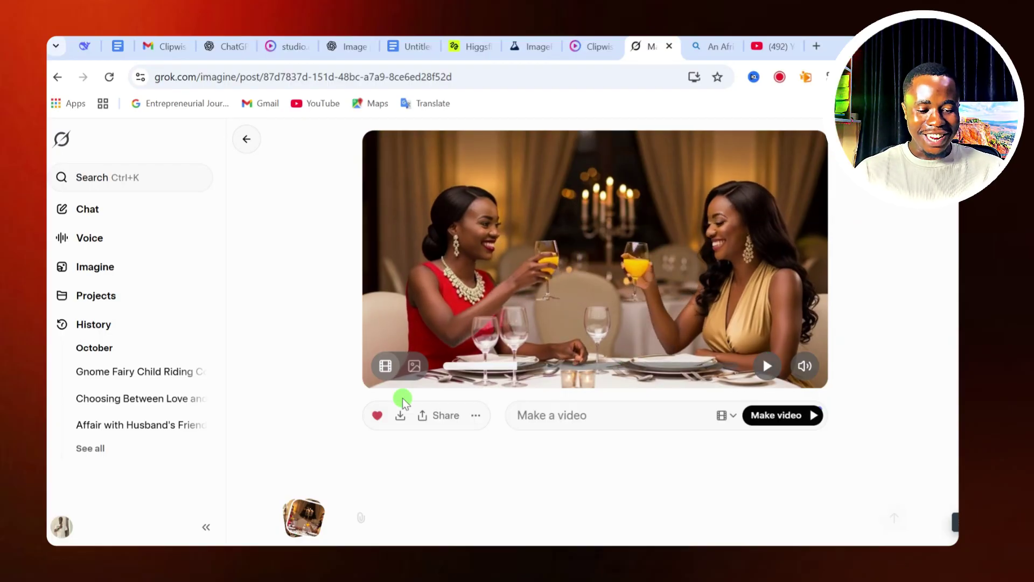
pyautogui.click(399, 416)
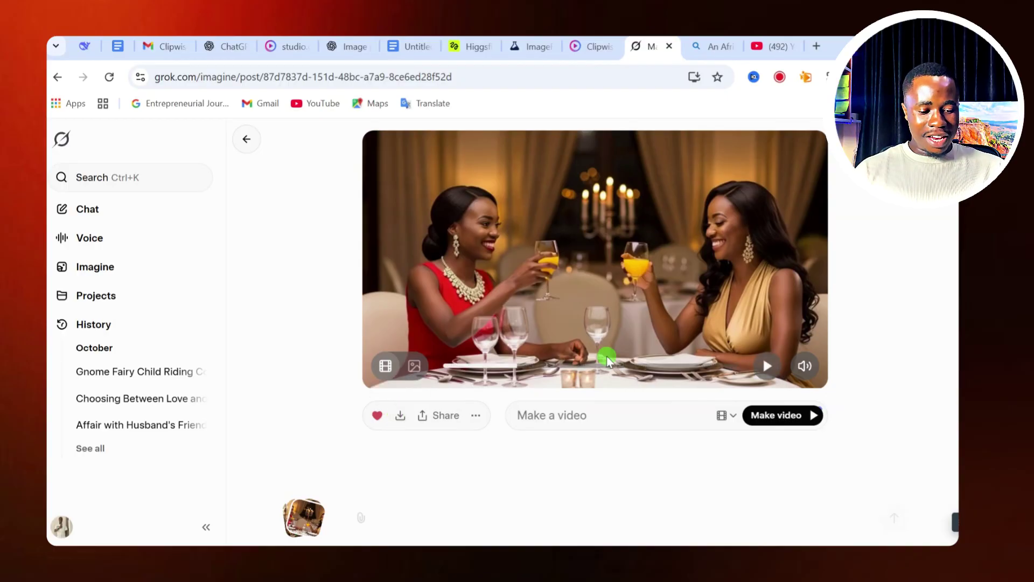
pyautogui.click(503, 462)
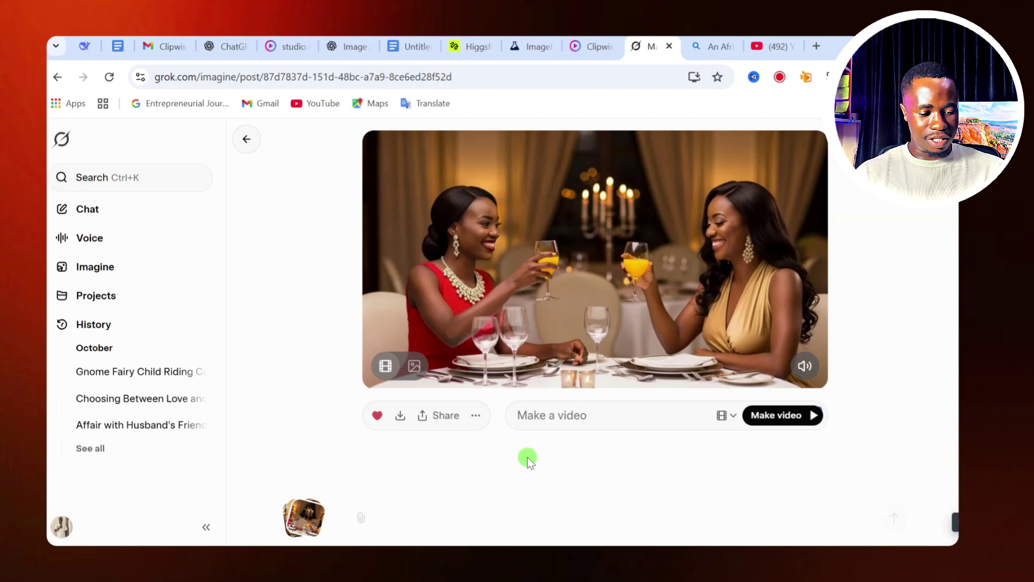
pyautogui.click(563, 412)
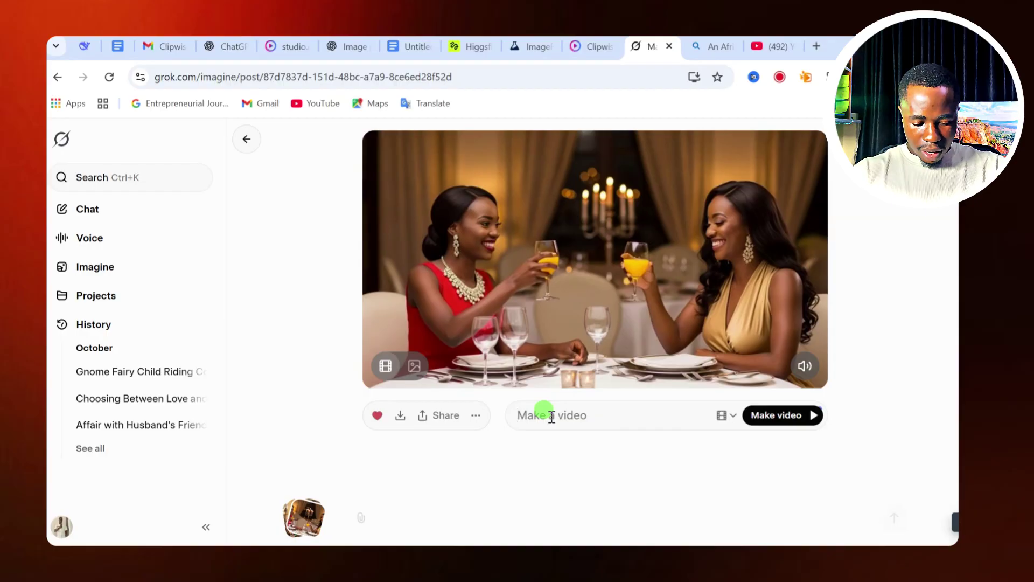
# Generate a dialogue video: red-dress woman's line, brown-dress woman answers "It is true my dear friend, Cheers"
pyautogui.write('The one on')
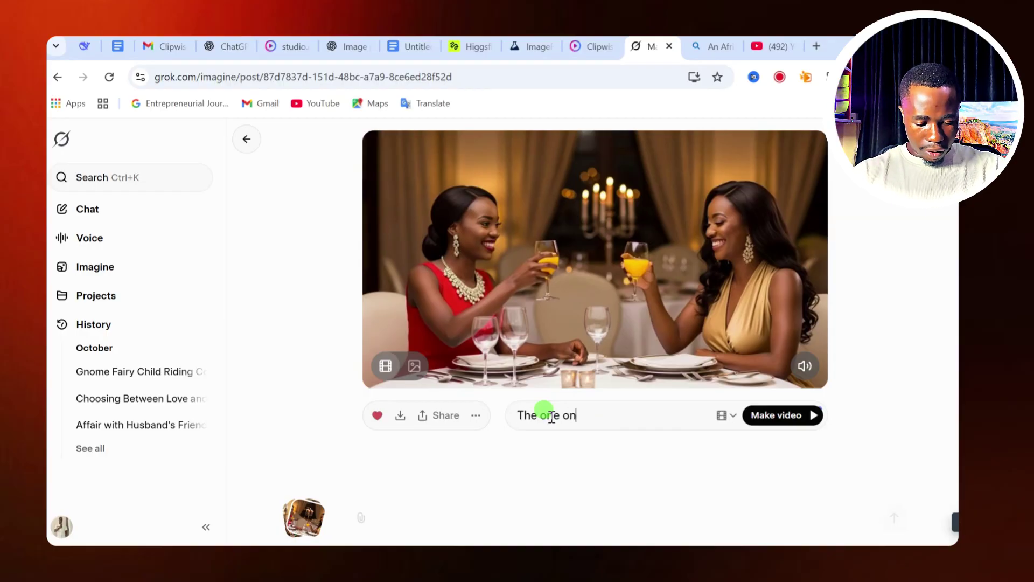
pyautogui.write(' red dres')
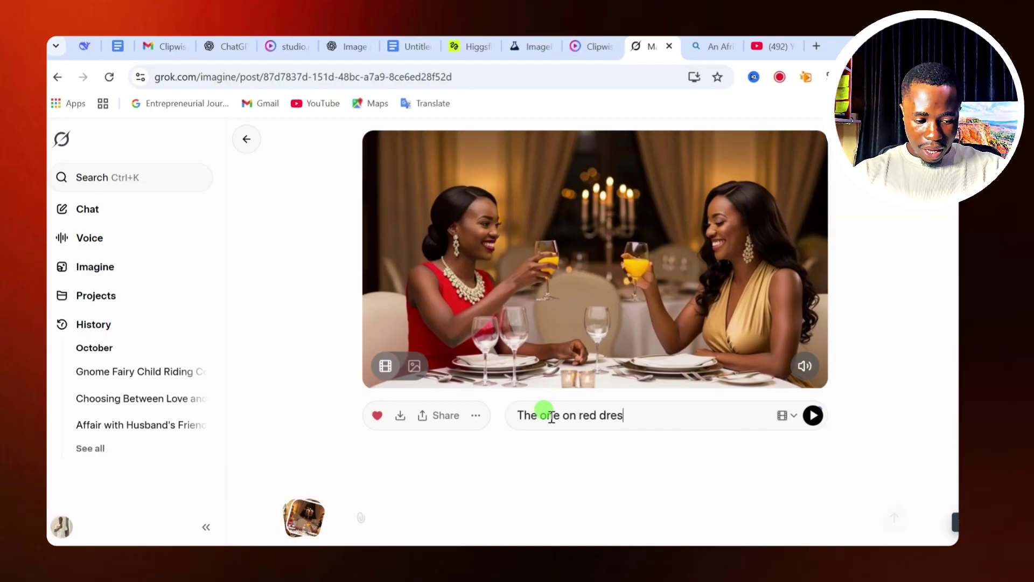
pyautogui.write('s say')
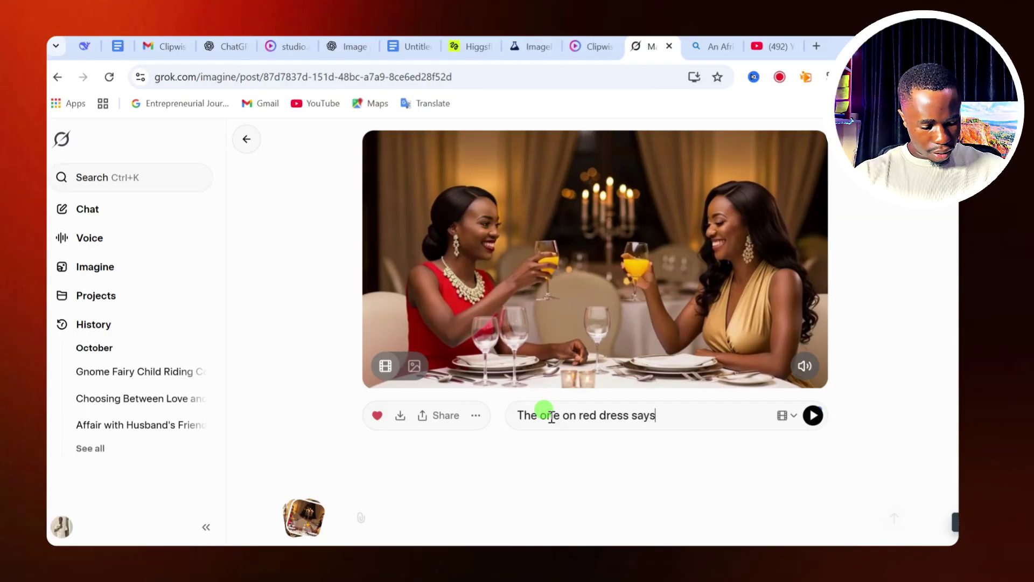
pyautogui.write('s')
pyautogui.press('BackSpace')
pyautogui.write('"We have worked hard, now let\'s eat and celebrate.')
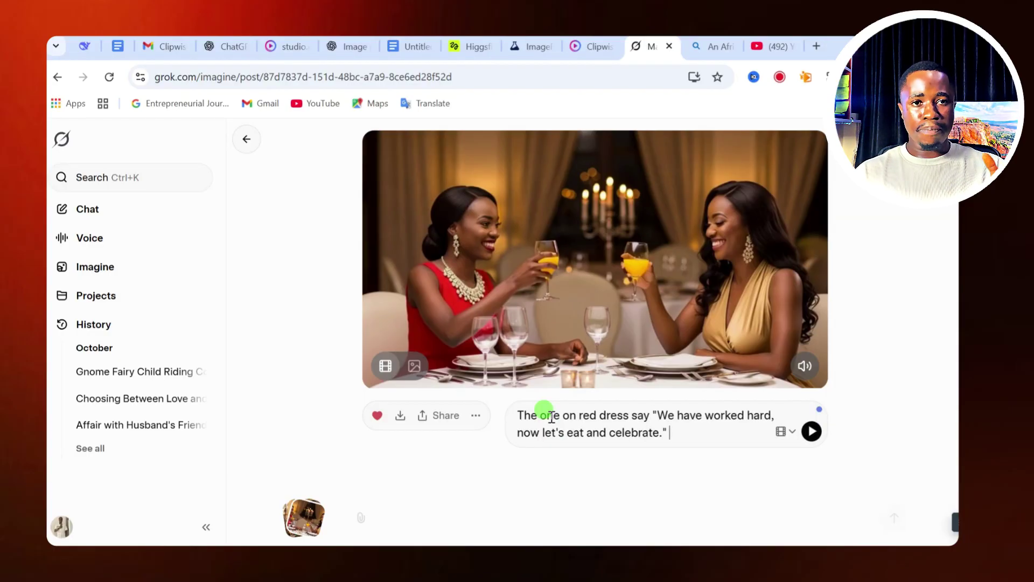
pyautogui.write('" The one on brown dress say "It is true my dear friend, Cheers".')
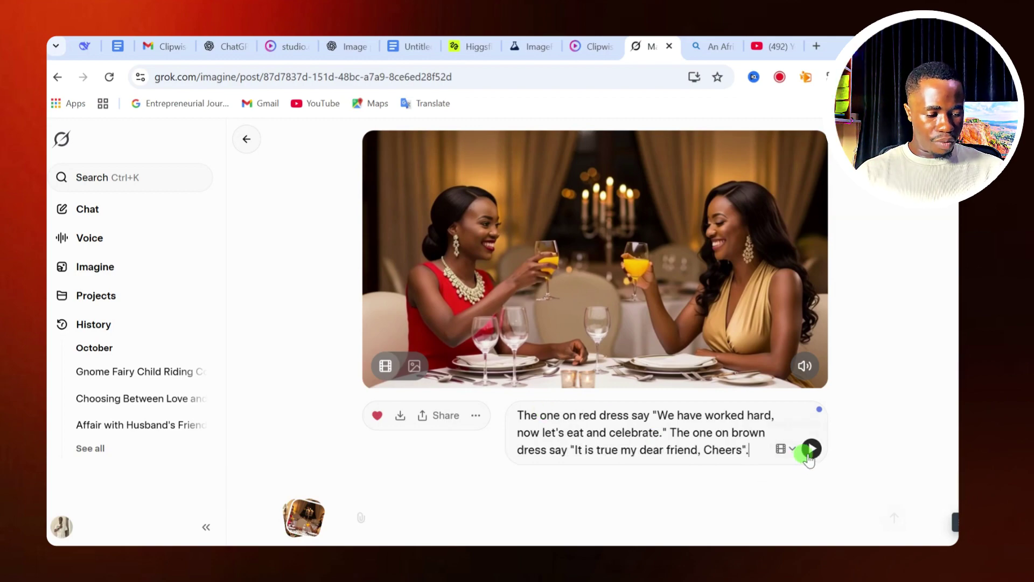
pyautogui.click(811, 450)
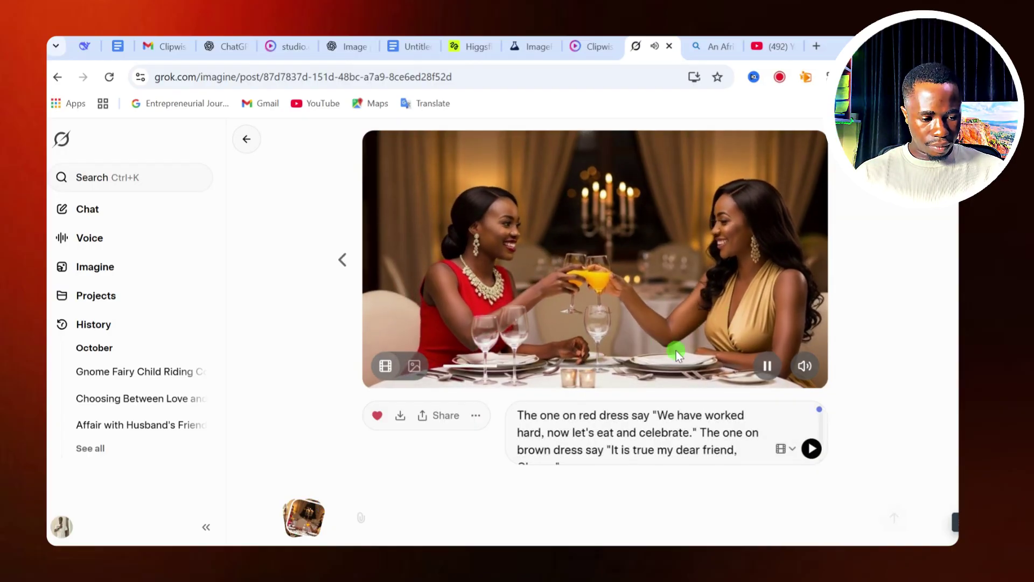
# Pause the finished talking toast video and download it as an .mp4
pyautogui.click(768, 370)
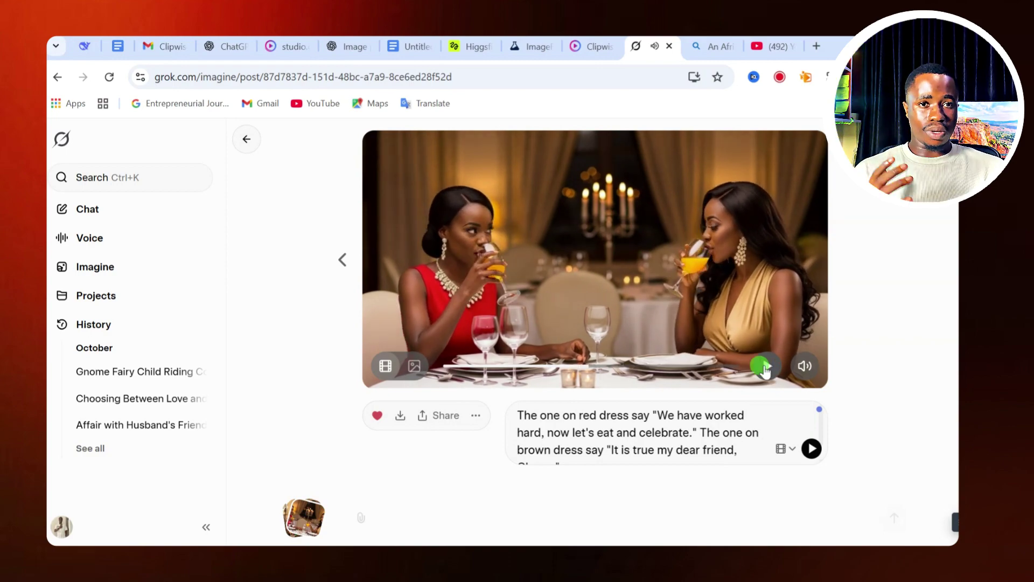
pyautogui.click(399, 423)
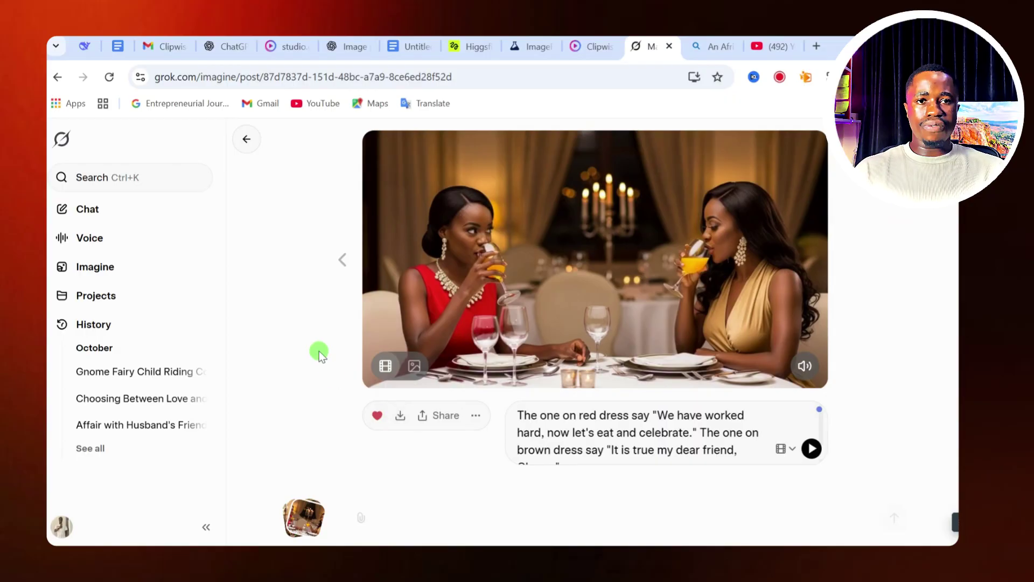